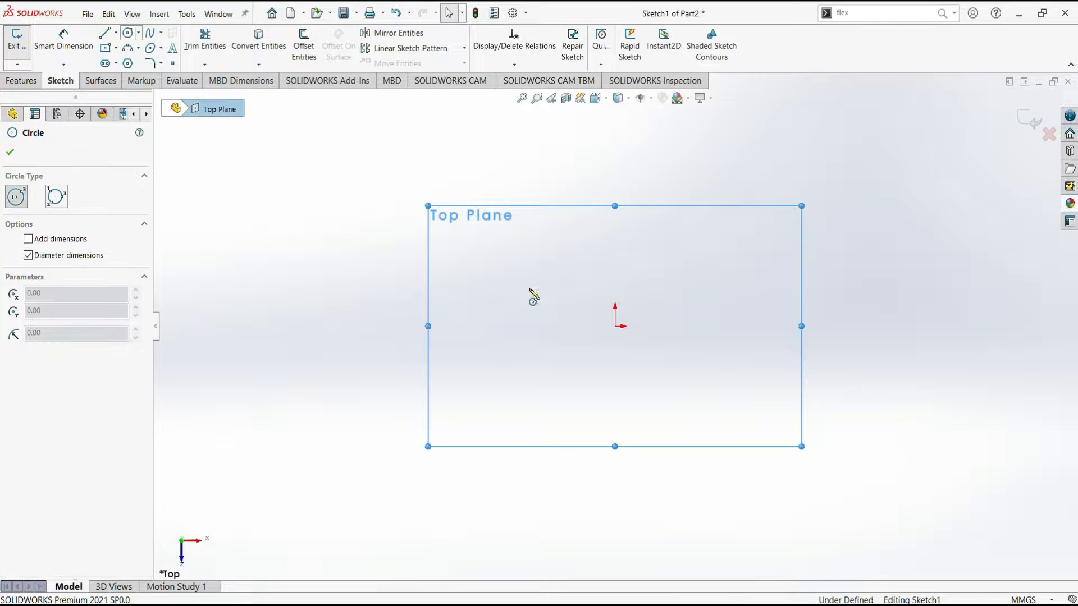
Sketch a 50 mm diameter circle centred on the origin of the Top Plane sketch.
click(616, 327)
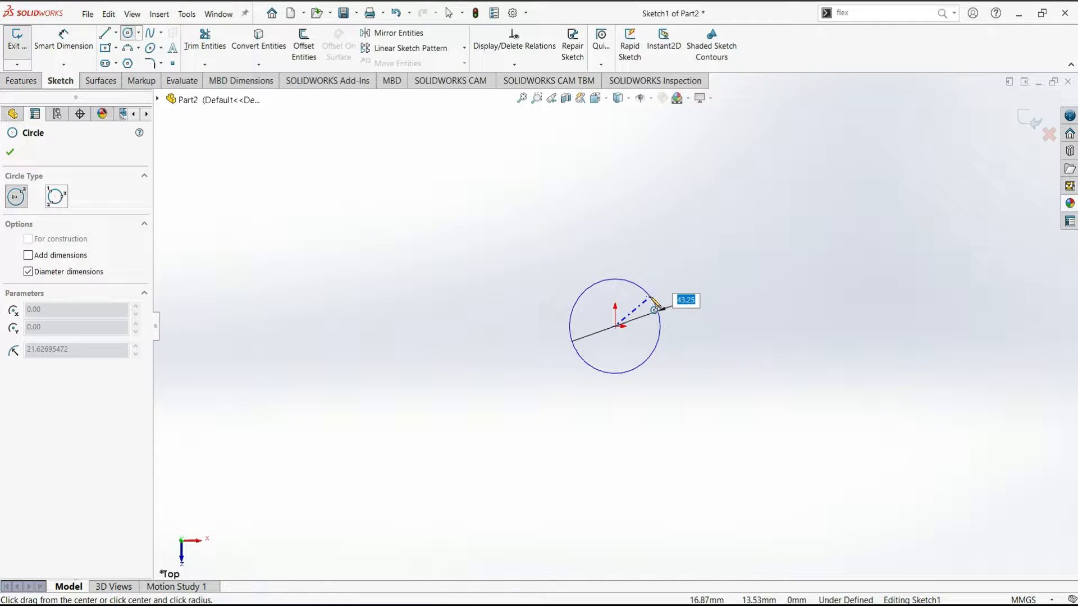
text(50)
key(Return)
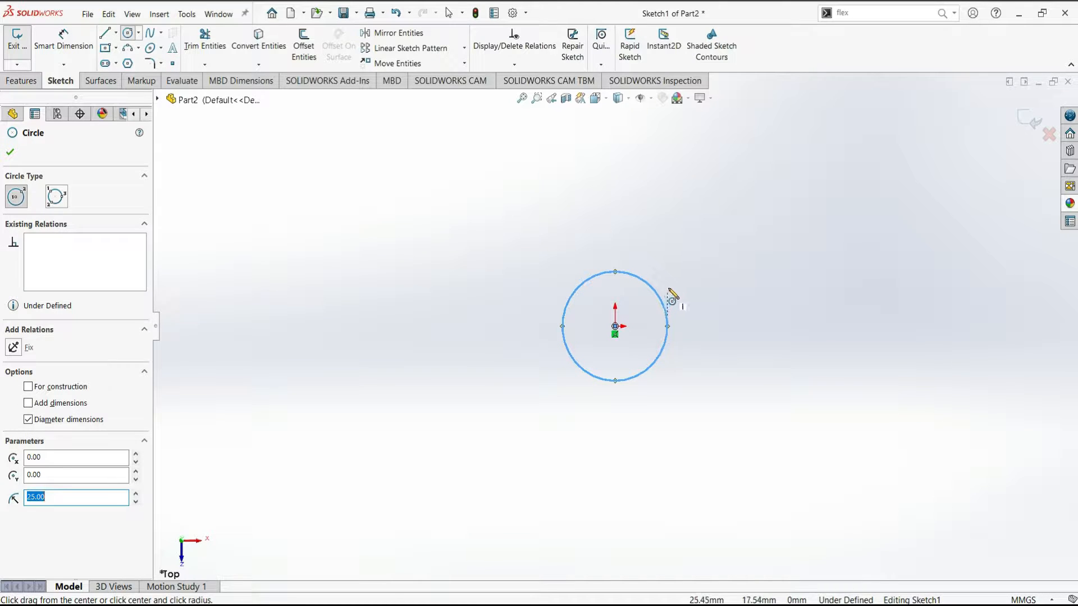
right_click(677, 292)
click(688, 294)
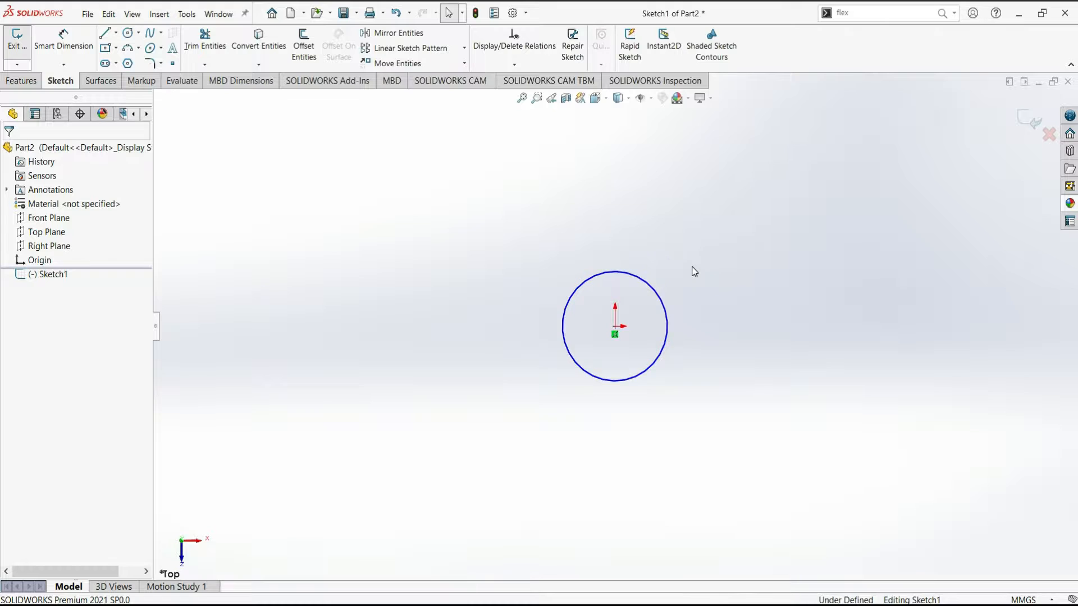
Convert the 50 mm circle to construction geometry.
click(596, 277)
click(28, 339)
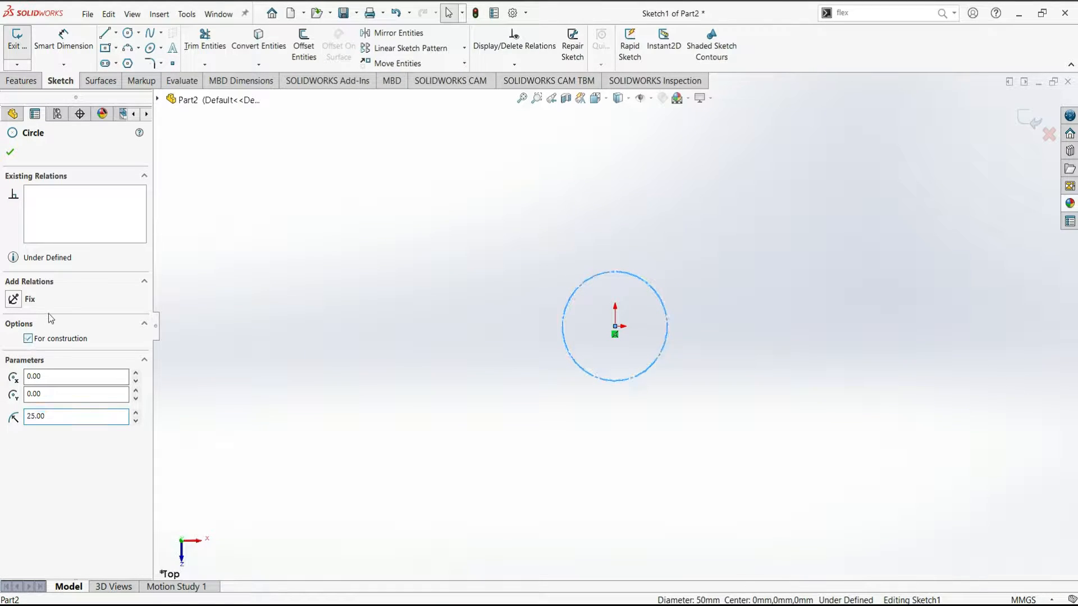
click(11, 152)
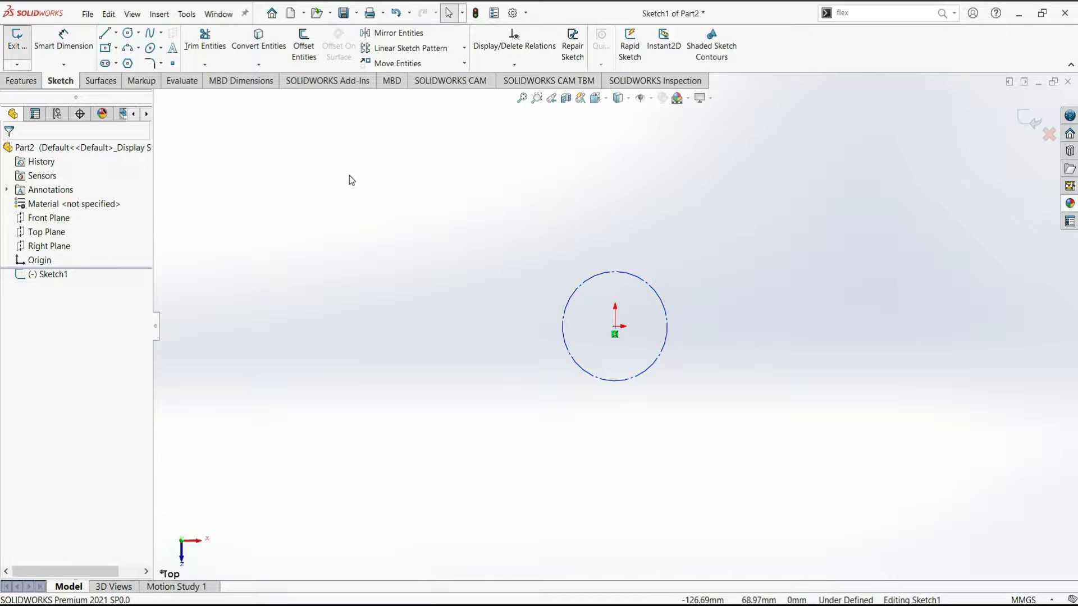
Sketch a 10 mm diameter circle centred on the top quadrant point of the construction circle.
click(128, 33)
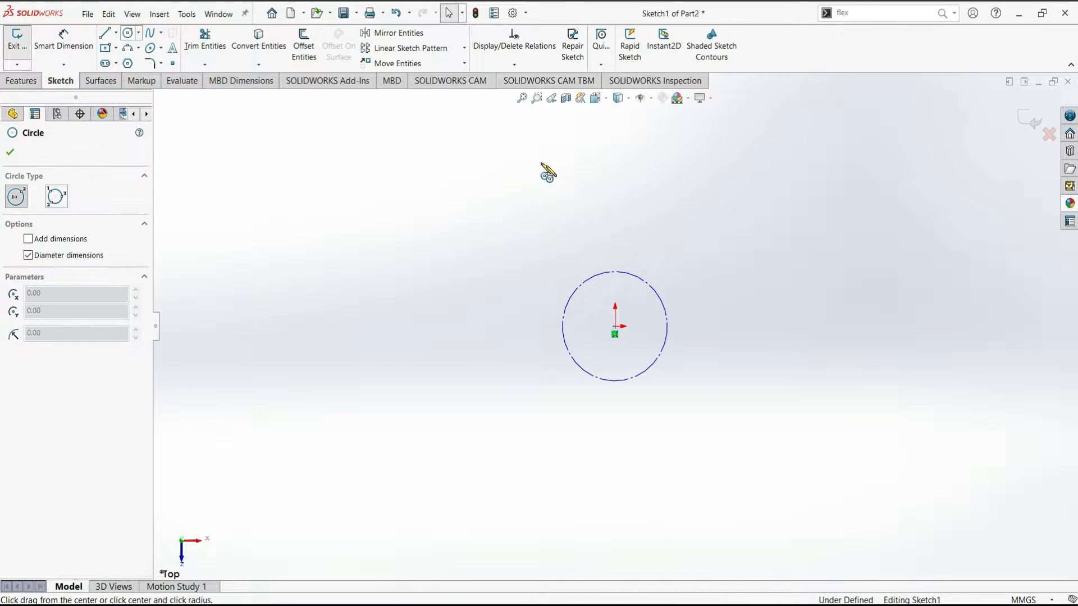
click(615, 272)
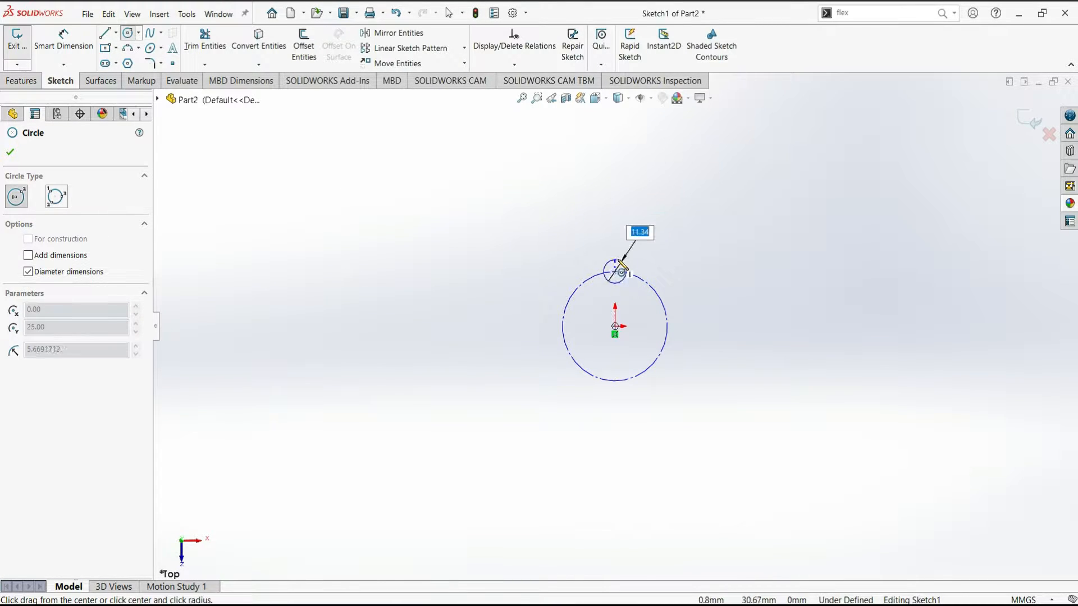
text(1)
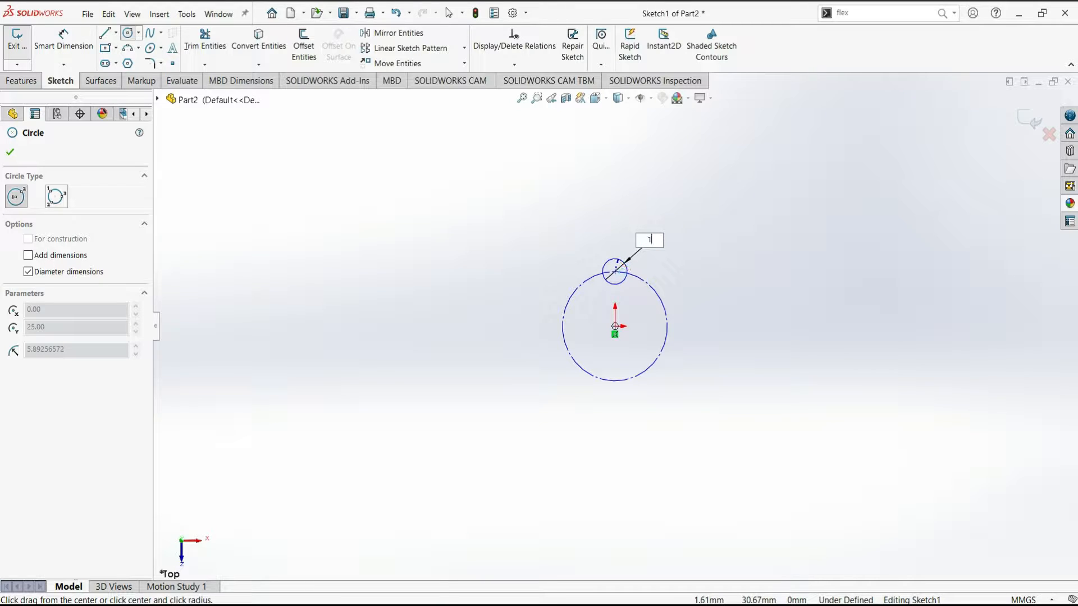
text(0)
key(Return)
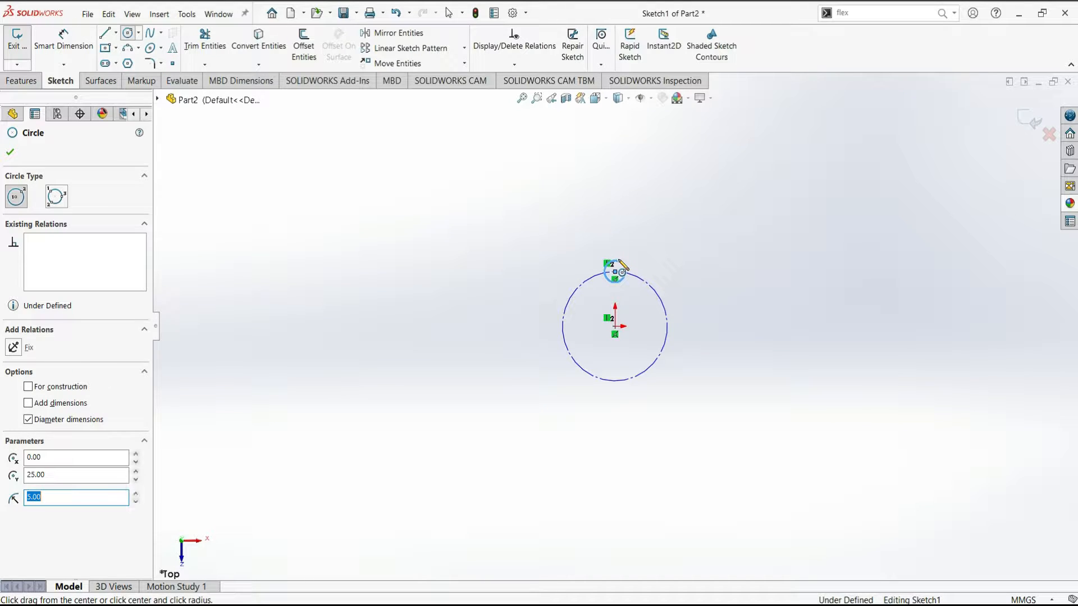
right_click(640, 249)
click(657, 253)
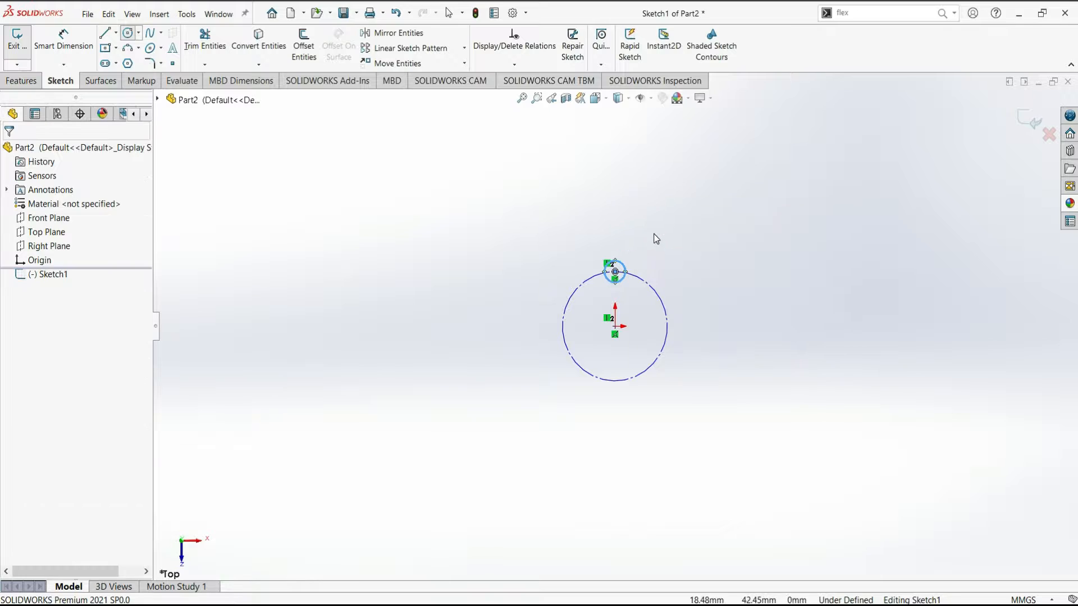
Create a circular sketch pattern of the small circle around the origin with 8 equally spaced instances over 360 degrees.
click(465, 48)
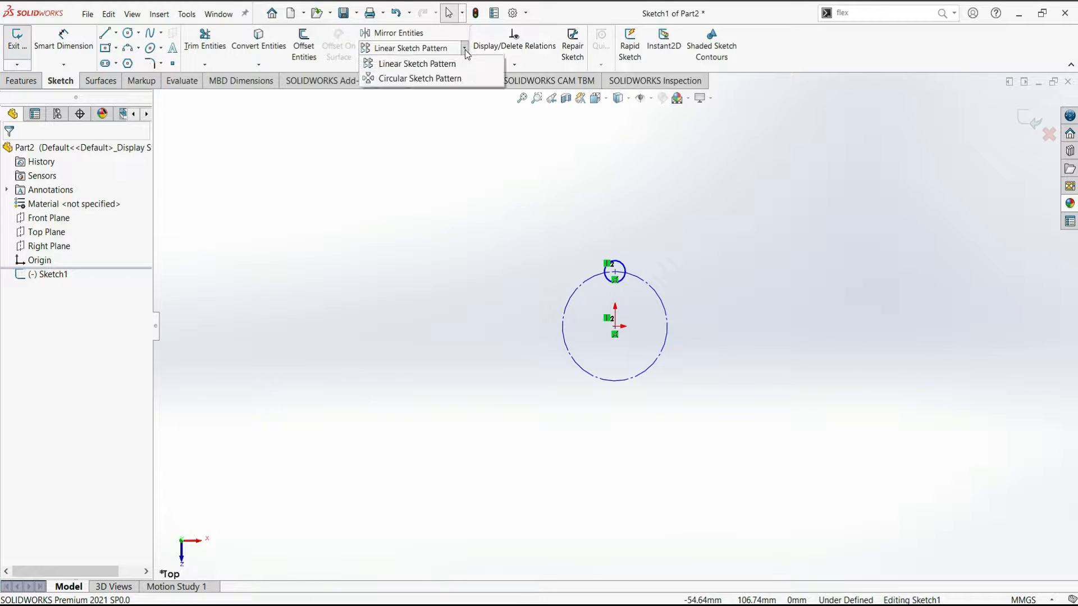
click(448, 80)
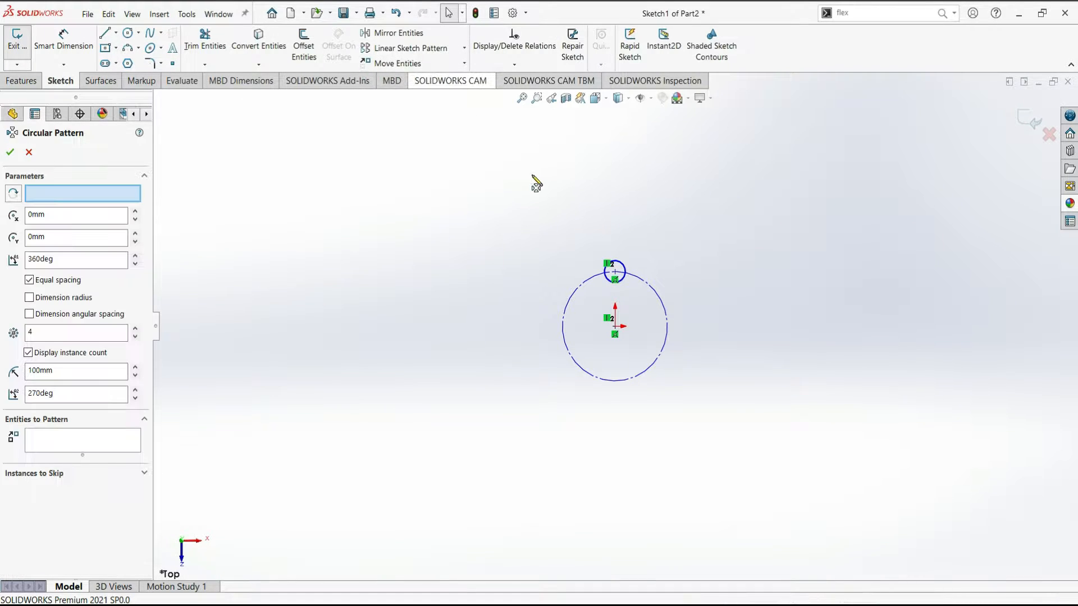
click(625, 269)
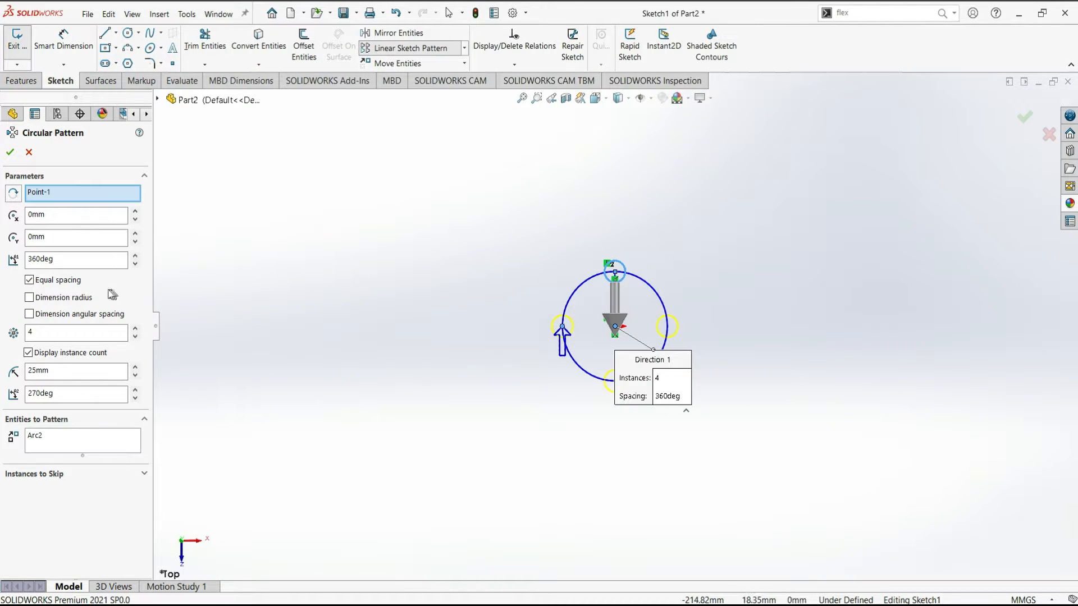
click(45, 332)
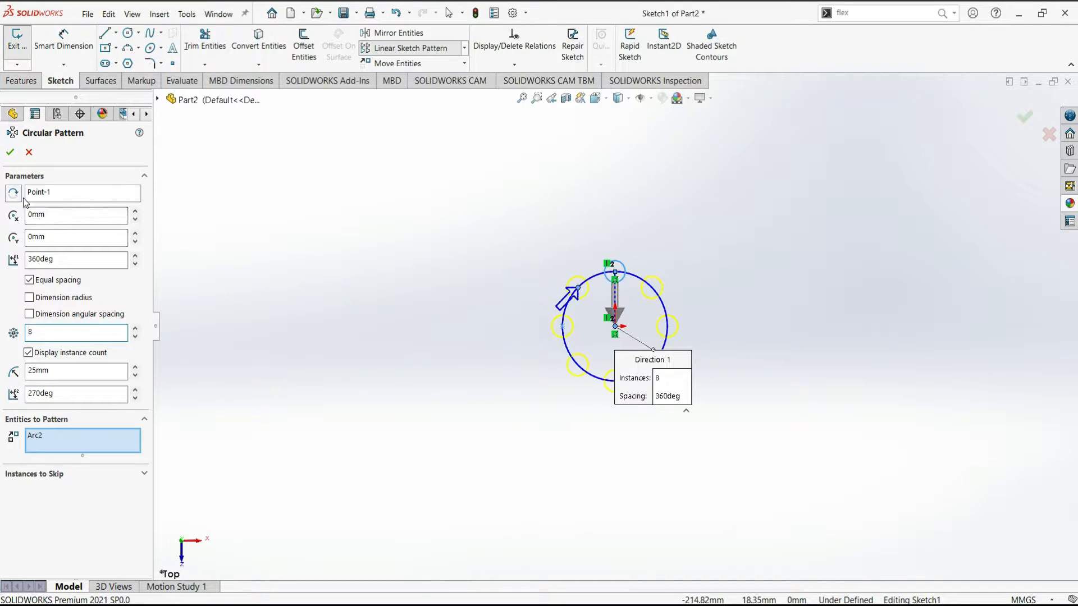
click(10, 152)
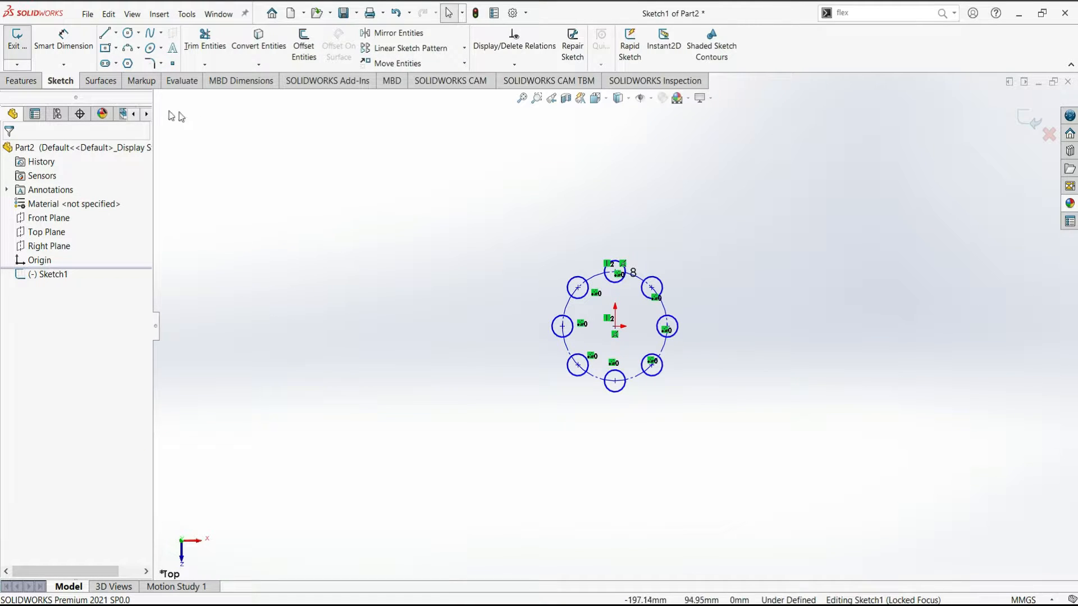
Extrude the patterned circles as a blind boss with a depth of 150 mm.
click(22, 80)
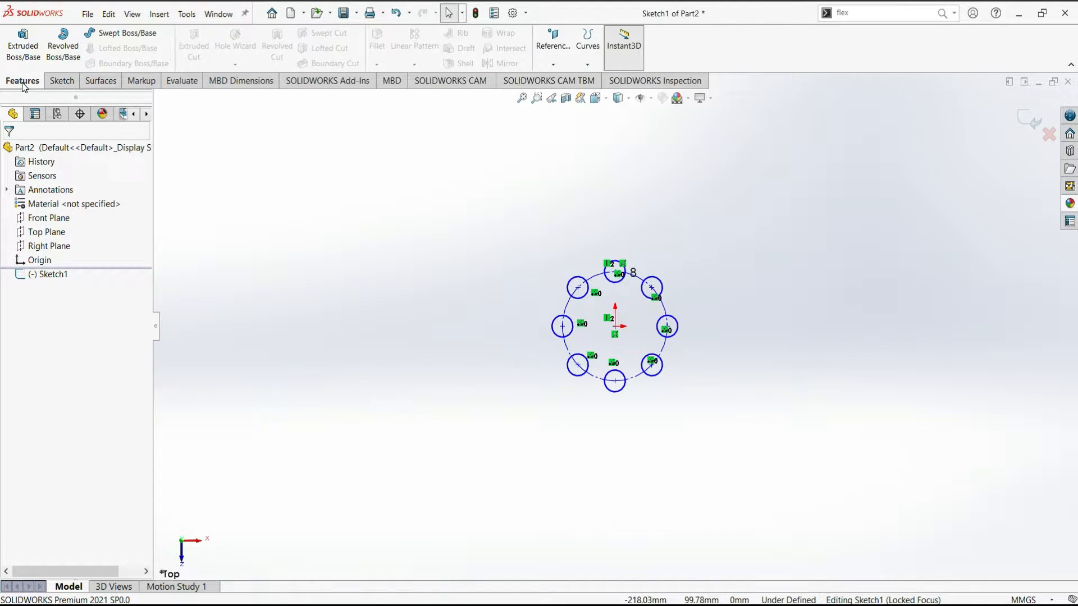
click(34, 54)
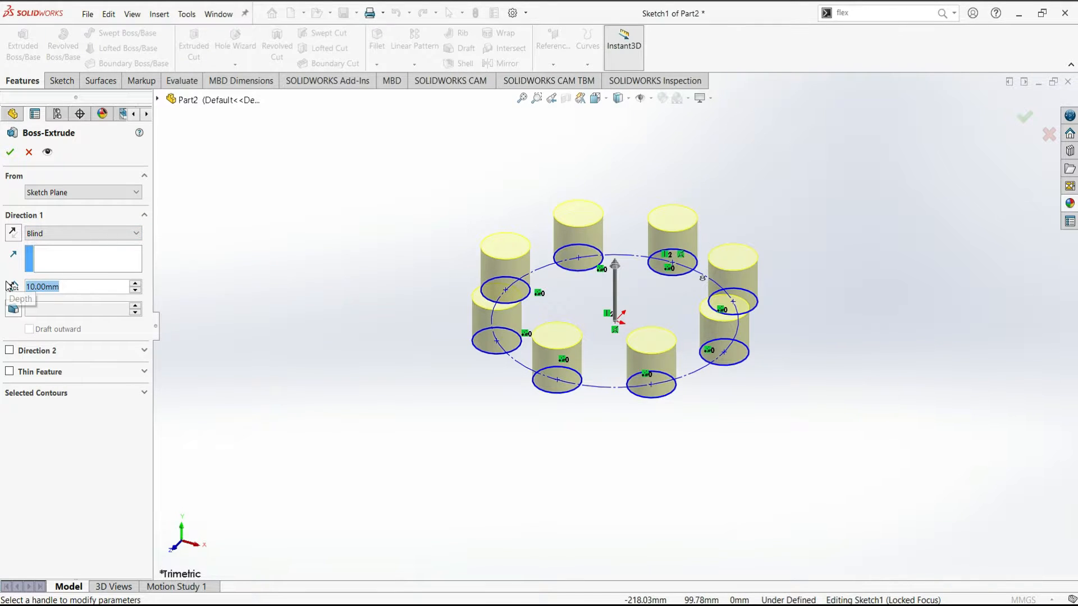
text(150)
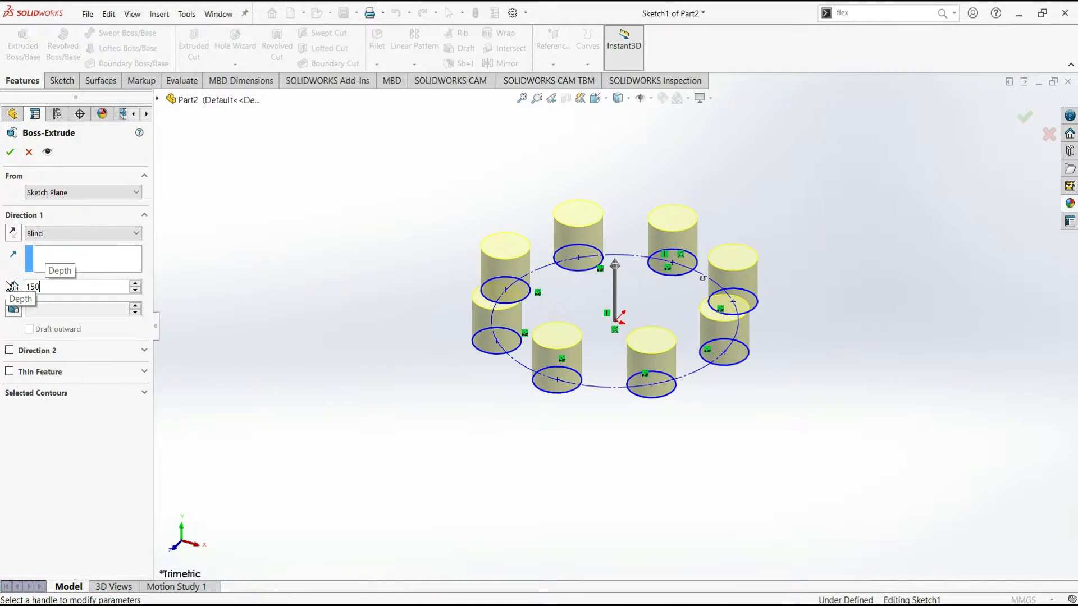
key(Return)
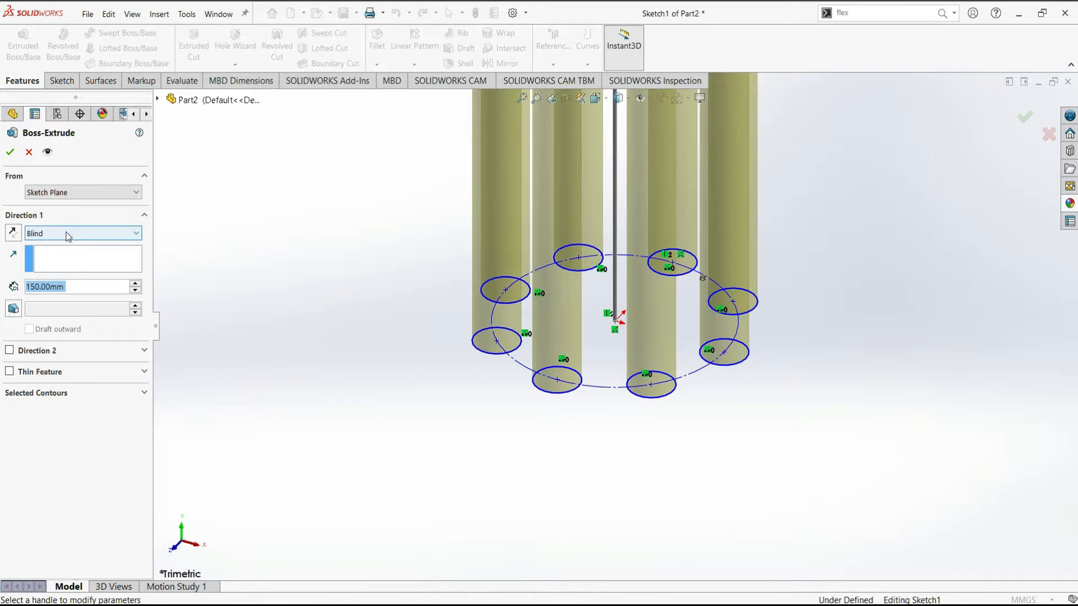
click(9, 152)
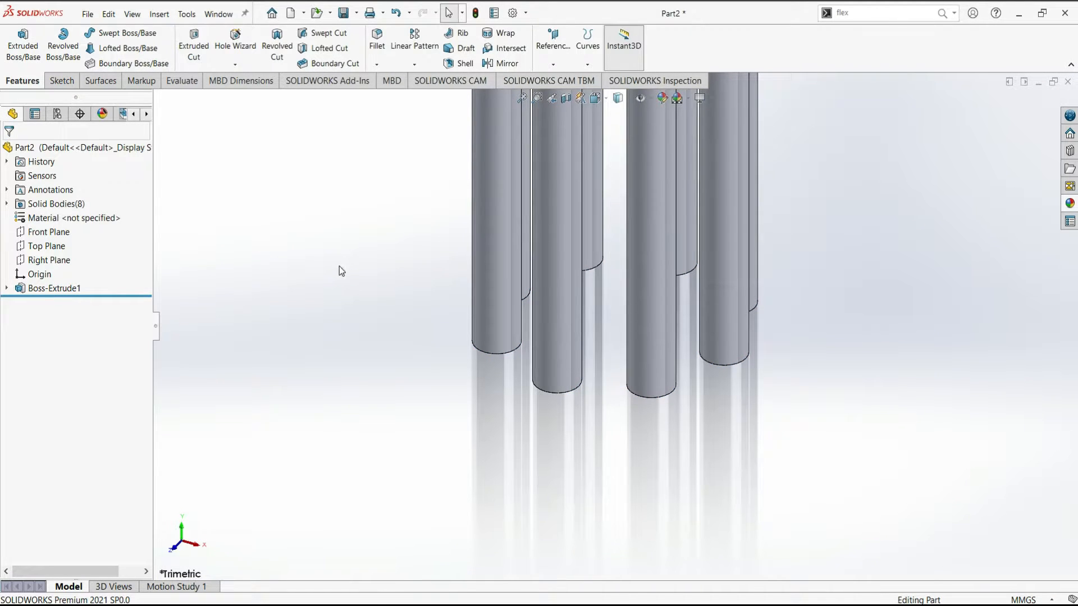
Apply the Plain White scene to the part.
key(ctrl+7)
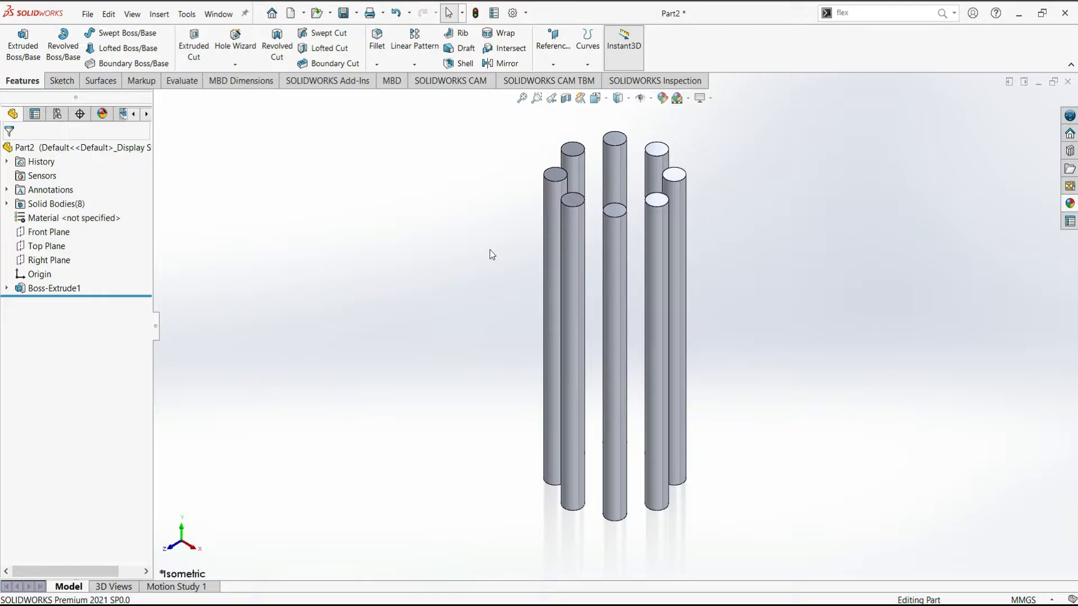
click(688, 99)
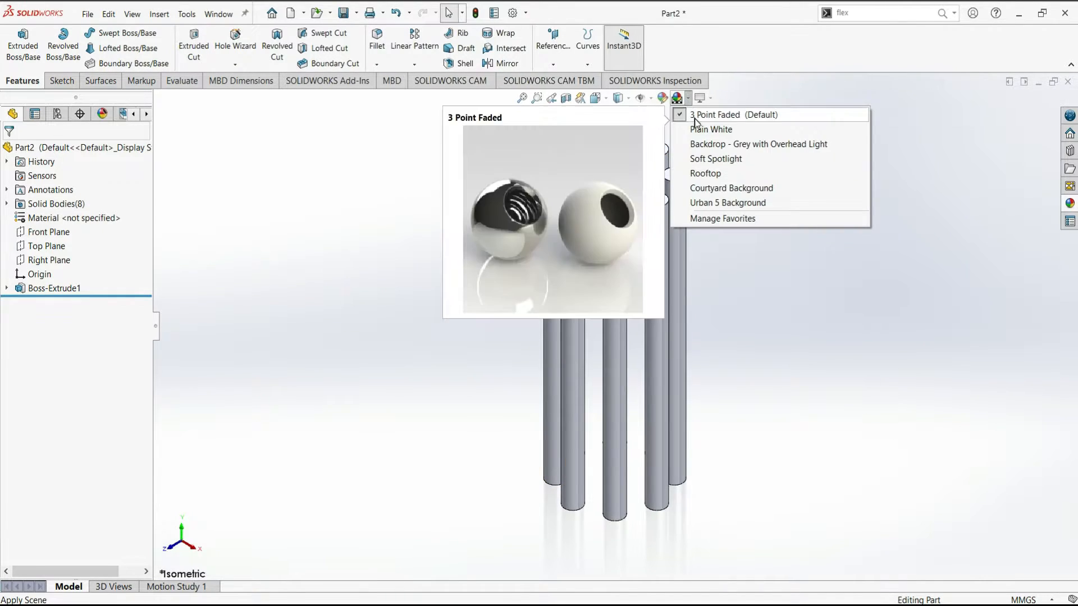
click(698, 130)
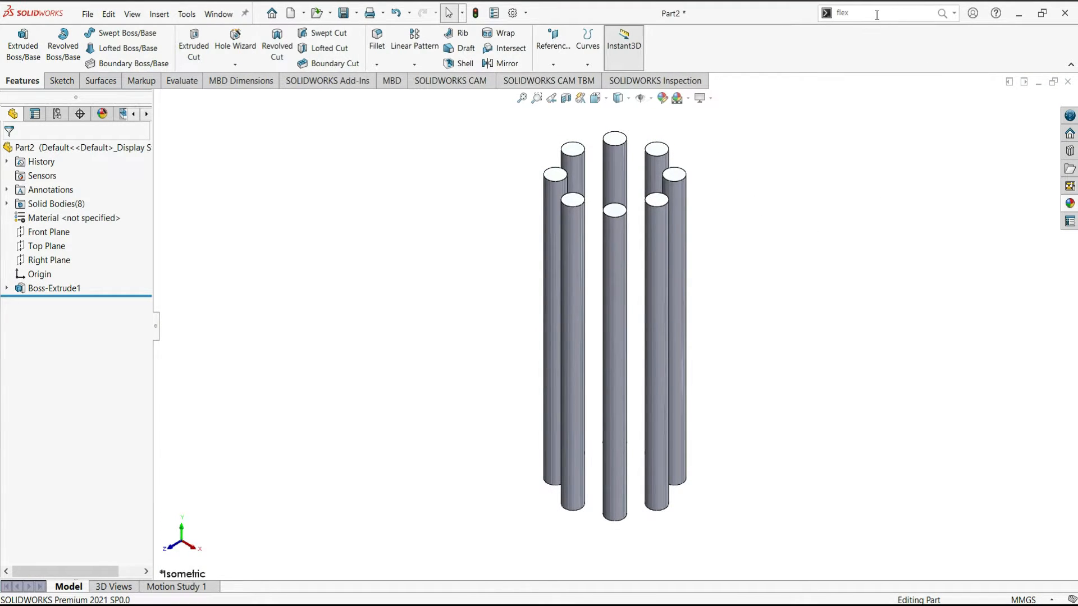
Find and start the Flex command, set it to Twisting, and select all eight cylinders as the bodies to flex.
click(856, 13)
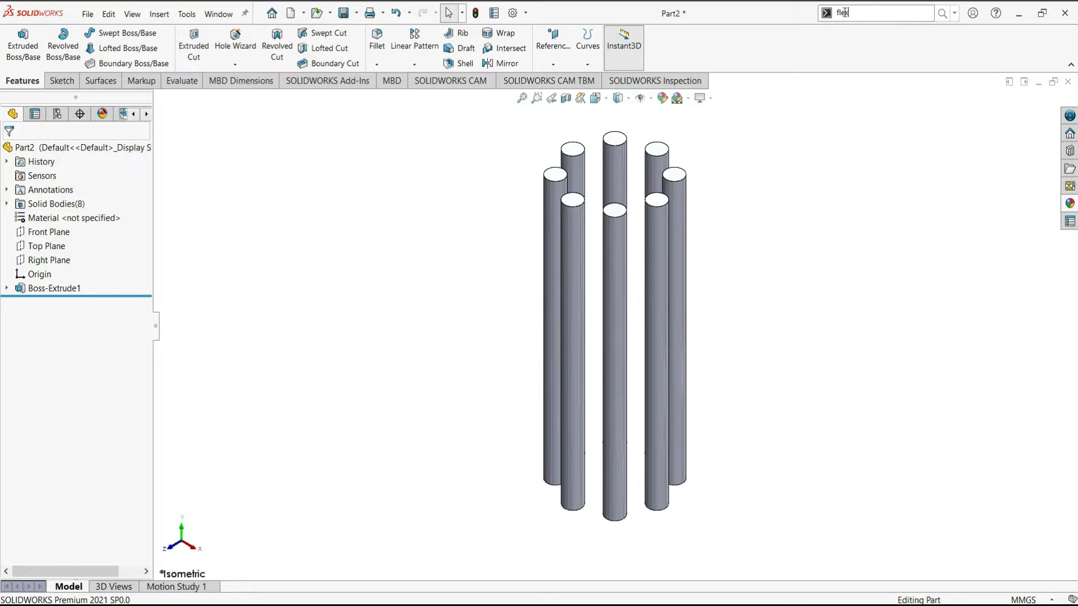
click(943, 16)
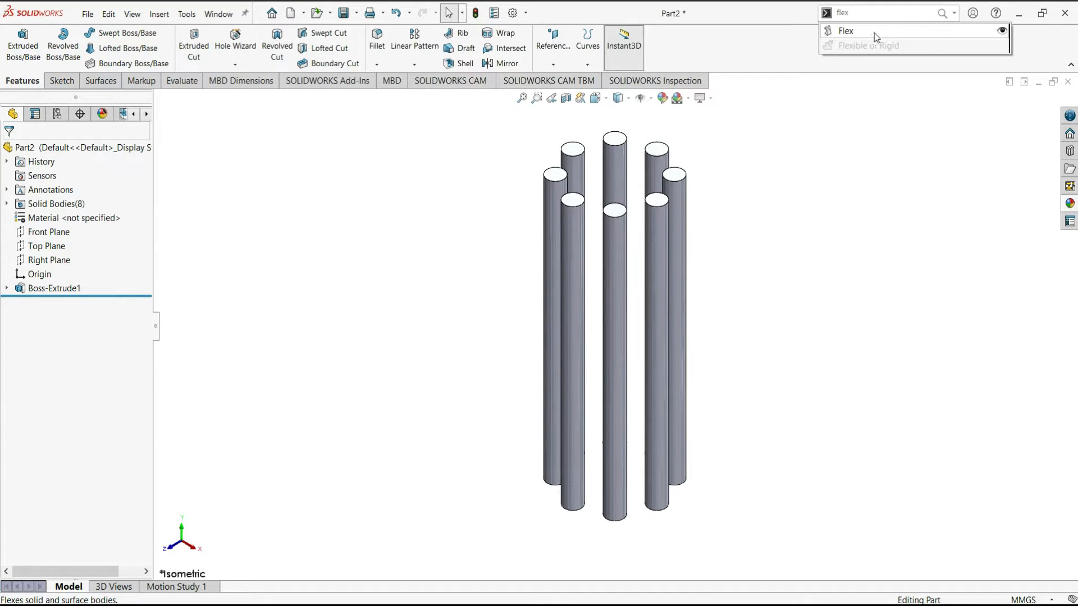
click(866, 33)
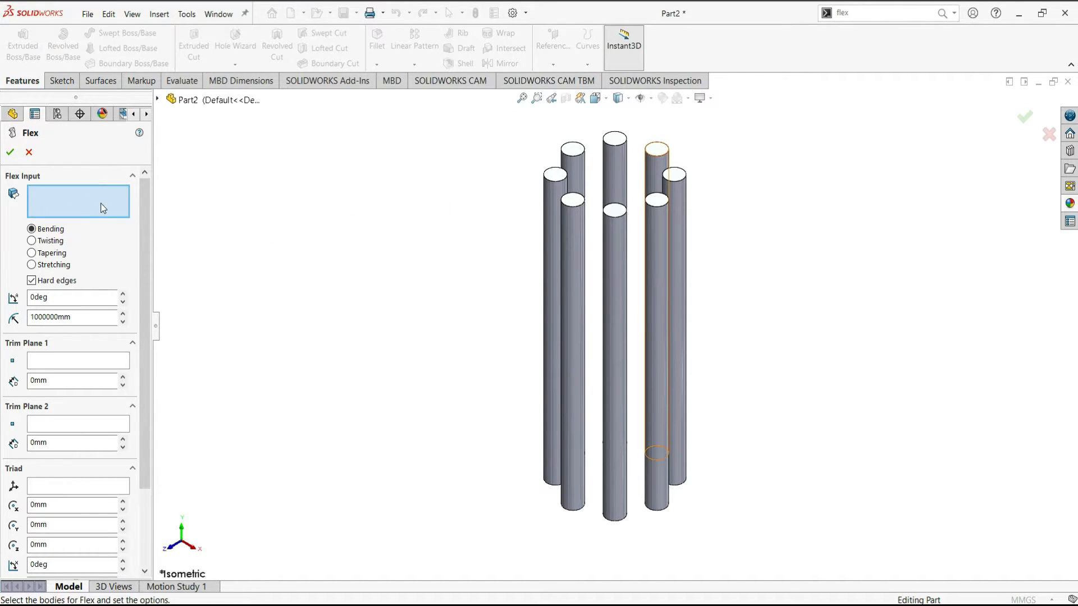
click(50, 242)
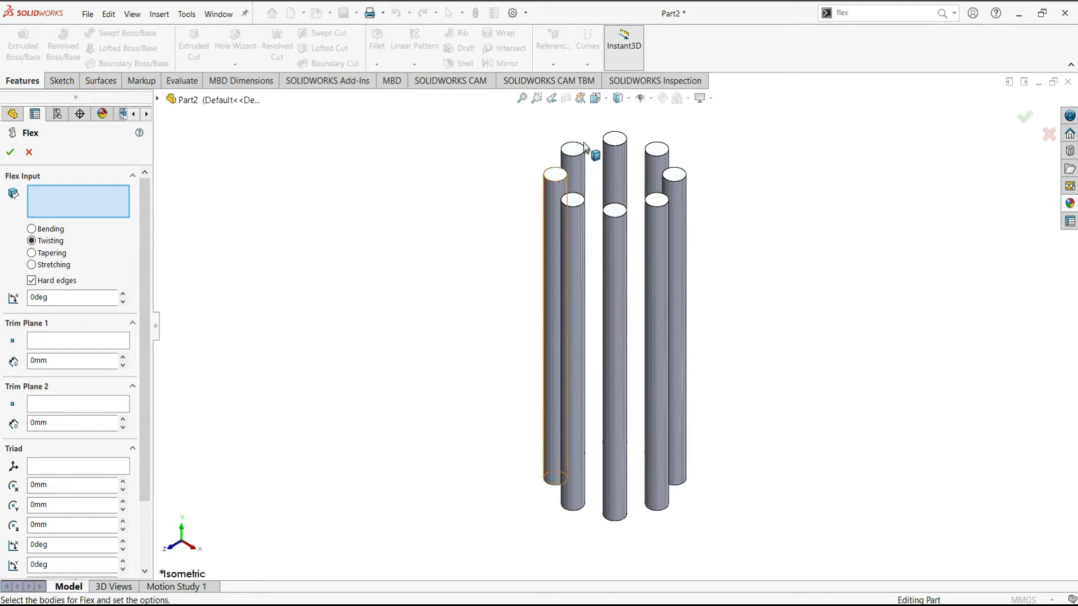
click(615, 141)
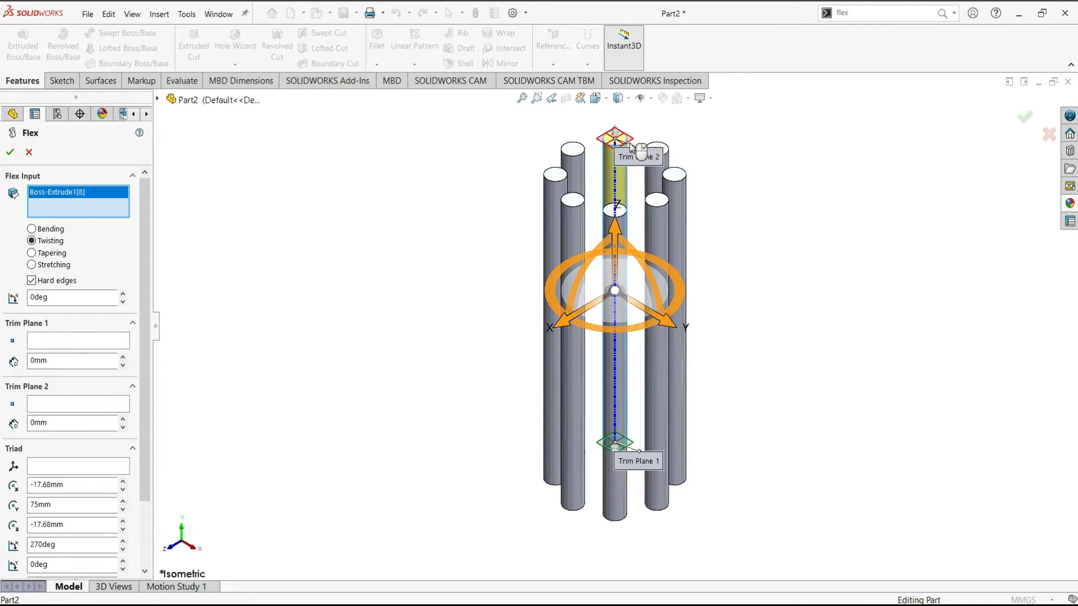
click(571, 154)
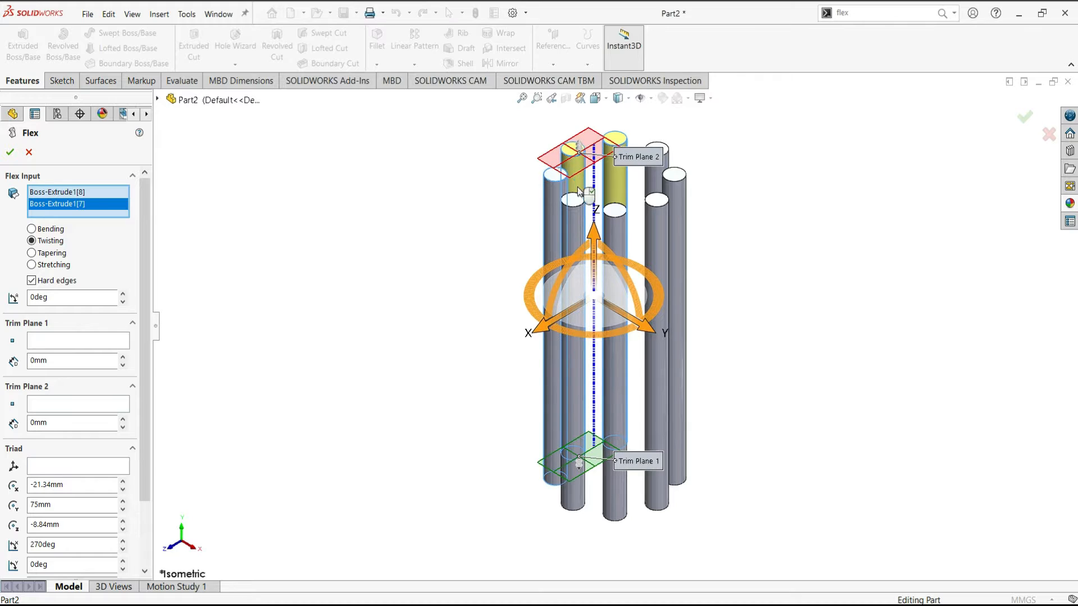
click(574, 200)
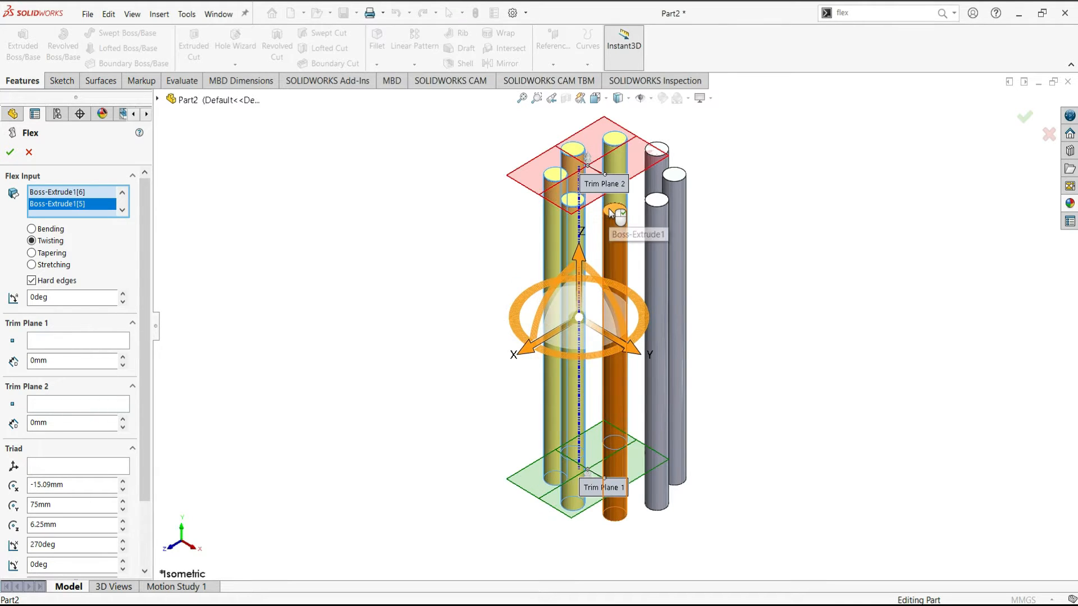
click(610, 213)
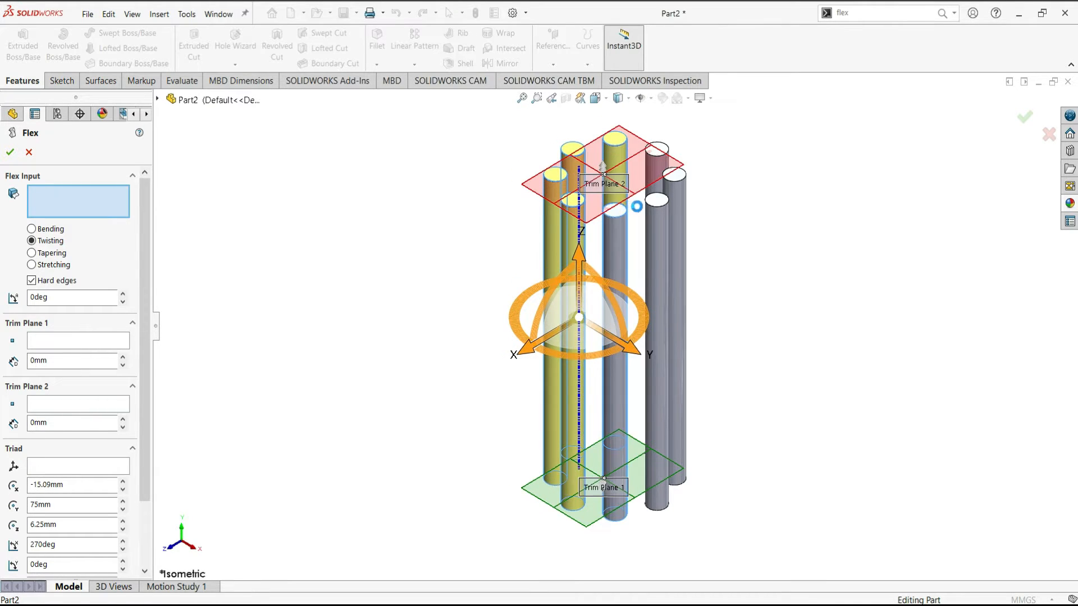
click(672, 174)
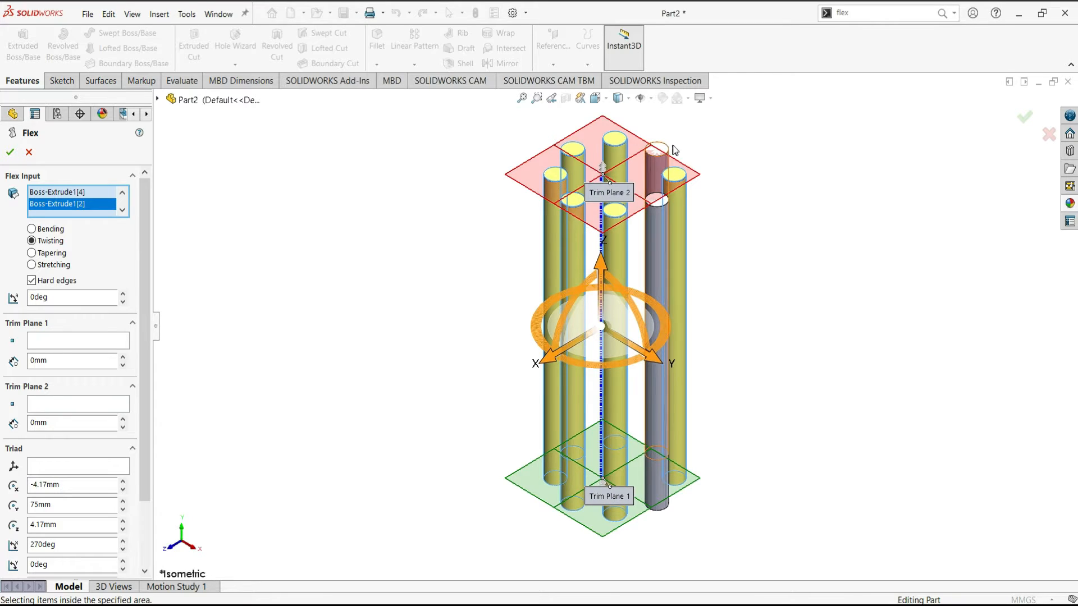
click(662, 151)
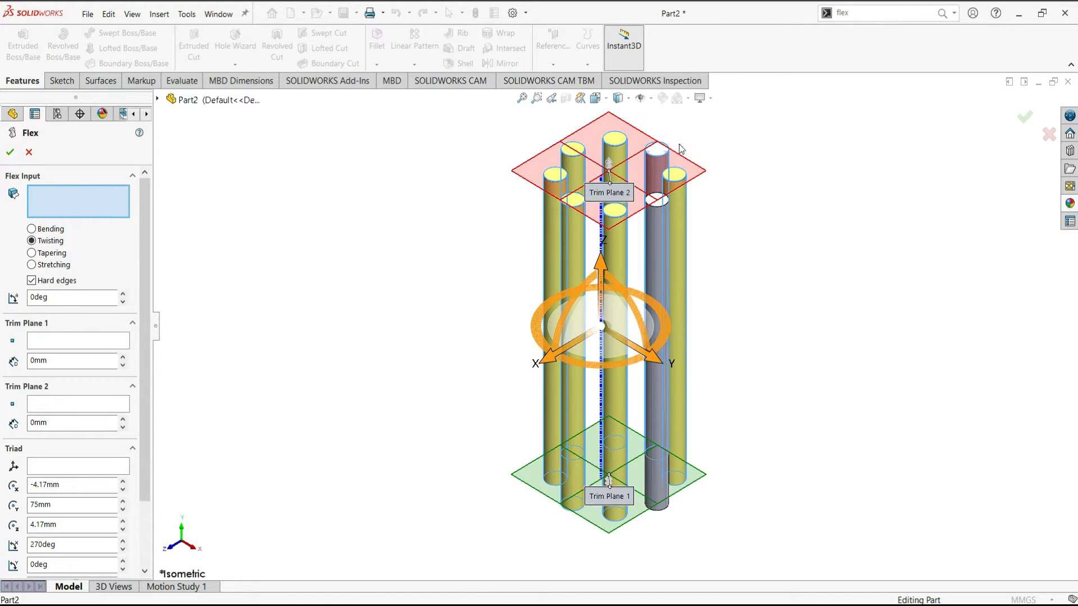
click(662, 207)
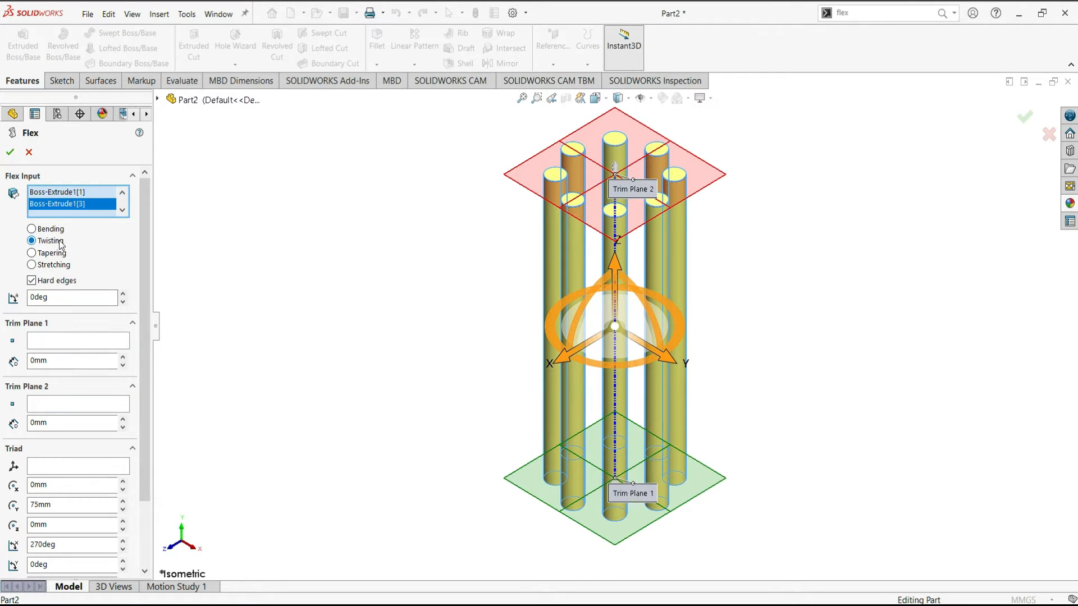
Set the Flex twist angle to 720 degrees and apply the twist to the eight cylinders.
click(83, 300)
drag(83, 300, 14, 297)
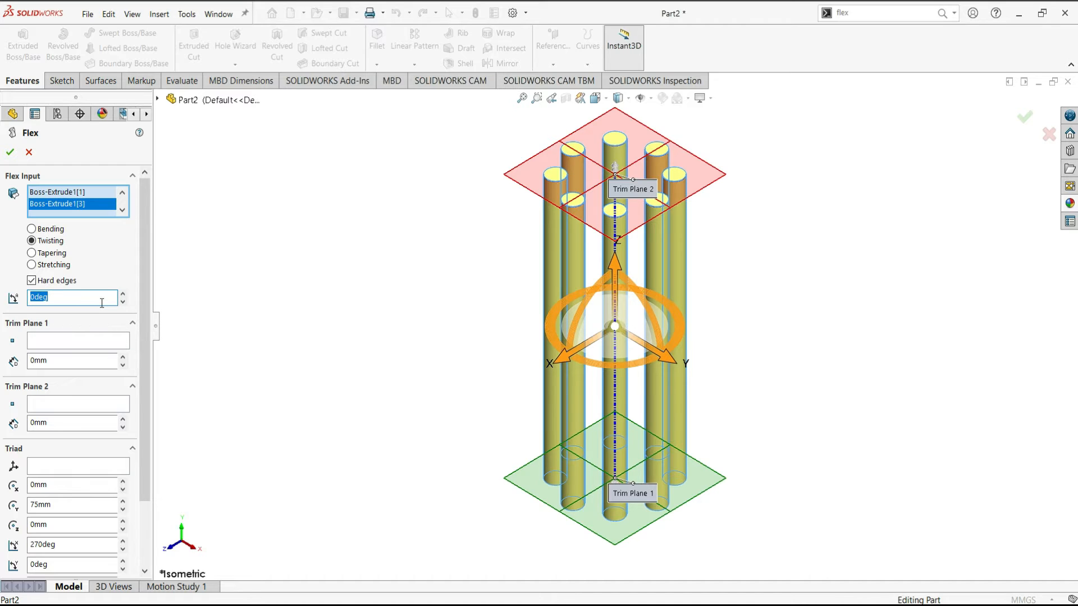
text(720)
key(Return)
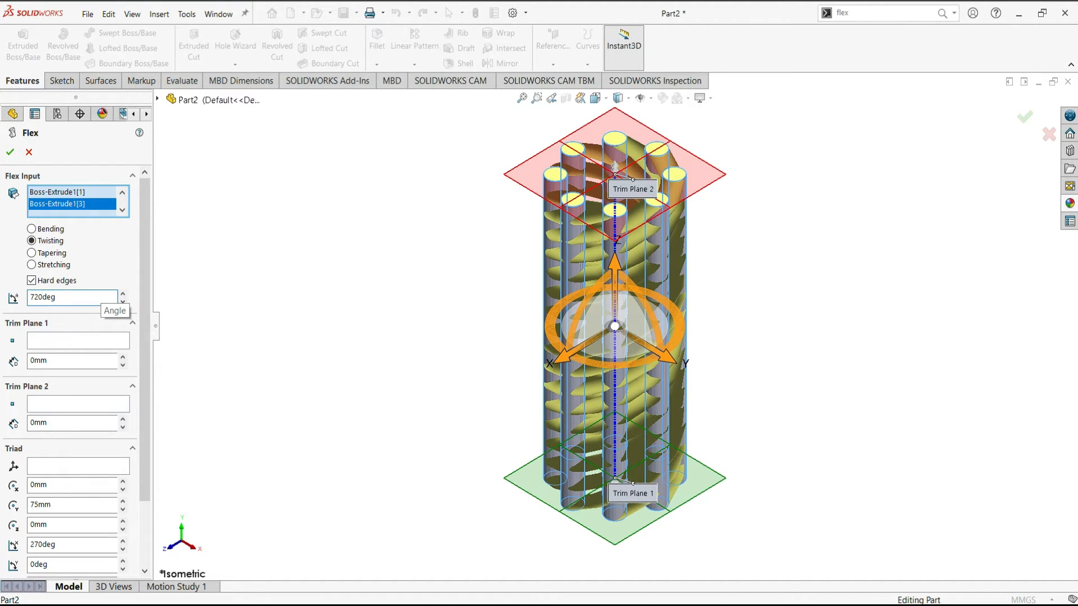
click(8, 153)
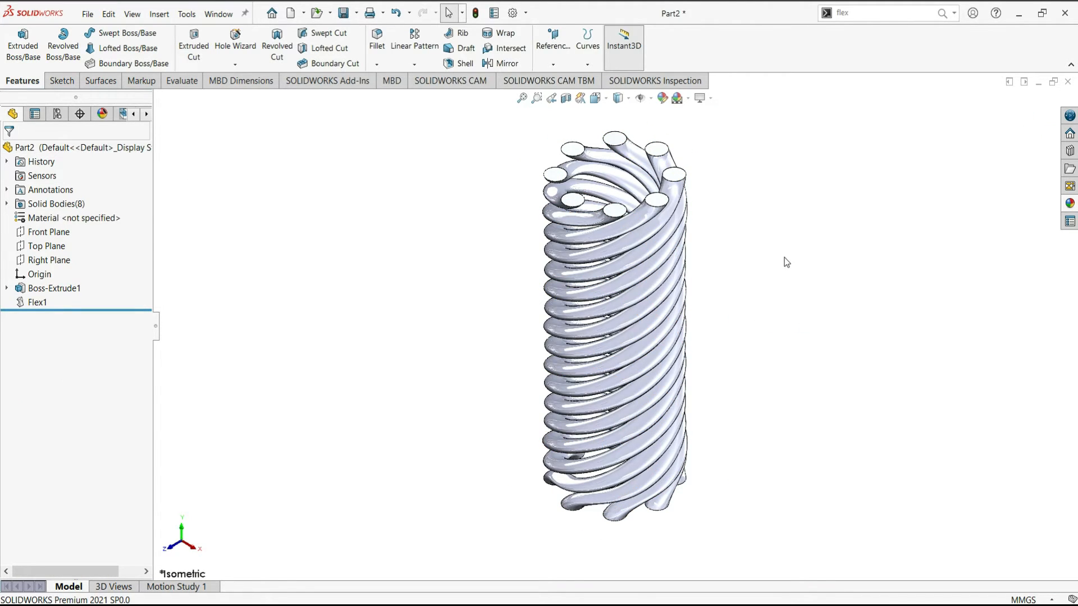
Apply a bright yellow colour appearance to both the Boss-Extrude1 and Flex1 features.
middle_drag(786, 263, 762, 281)
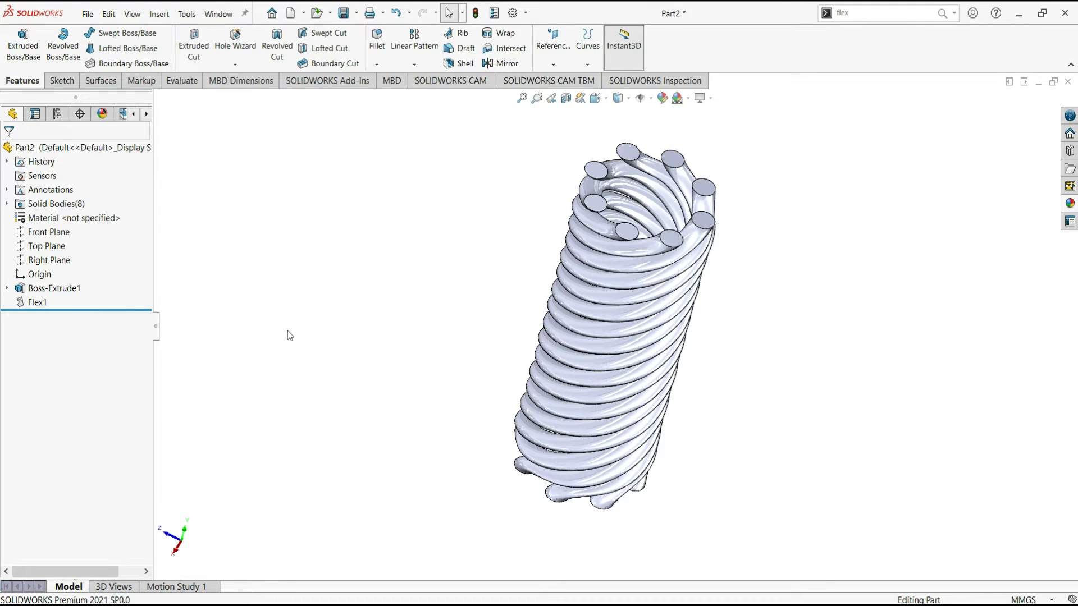
click(65, 289)
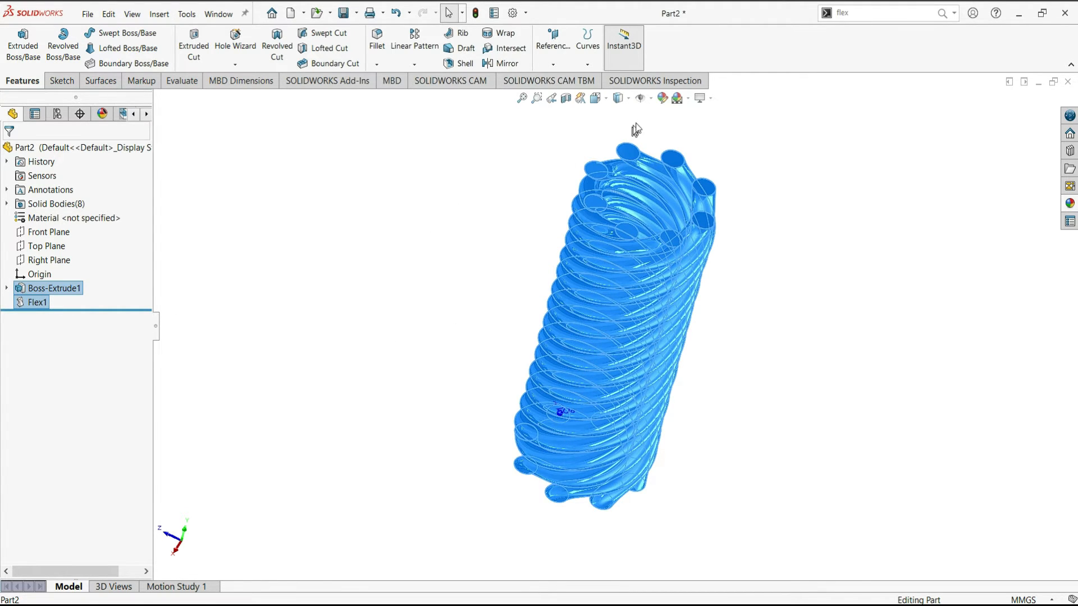
click(662, 101)
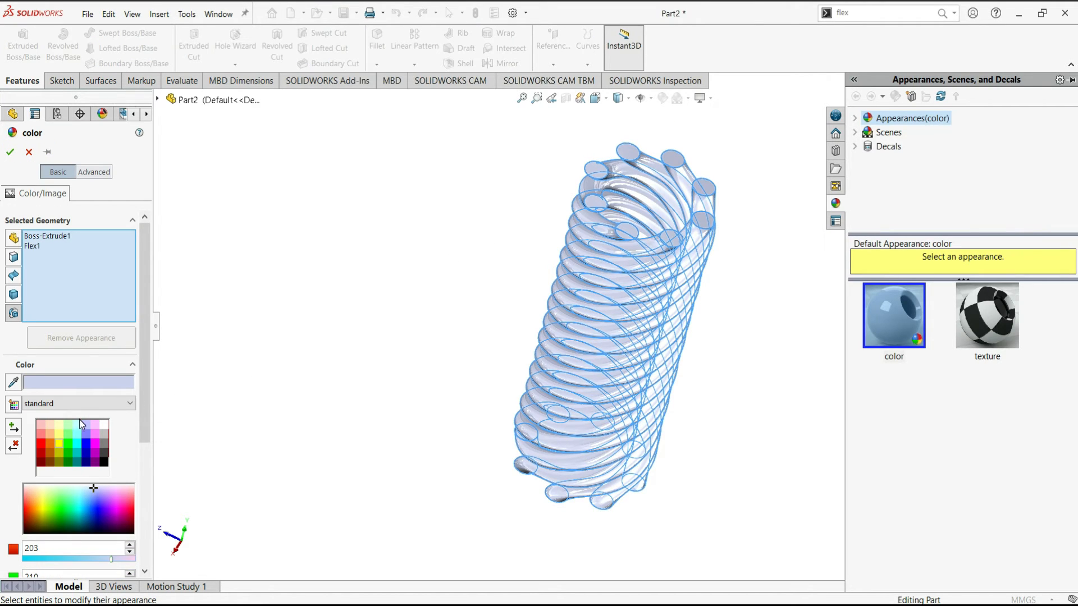
click(58, 444)
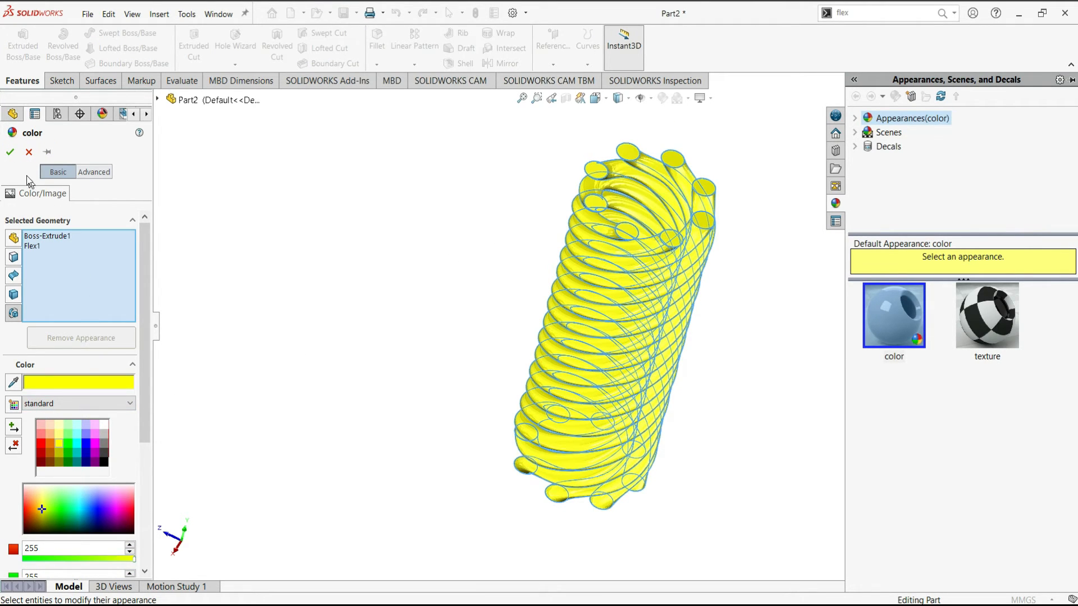
click(11, 152)
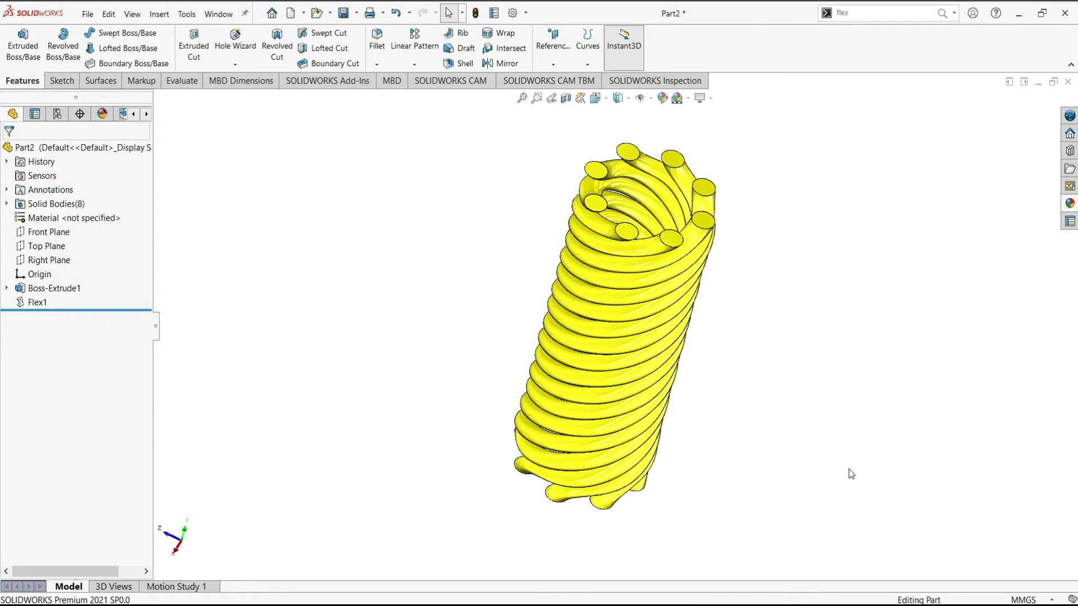
key(ctrl+7)
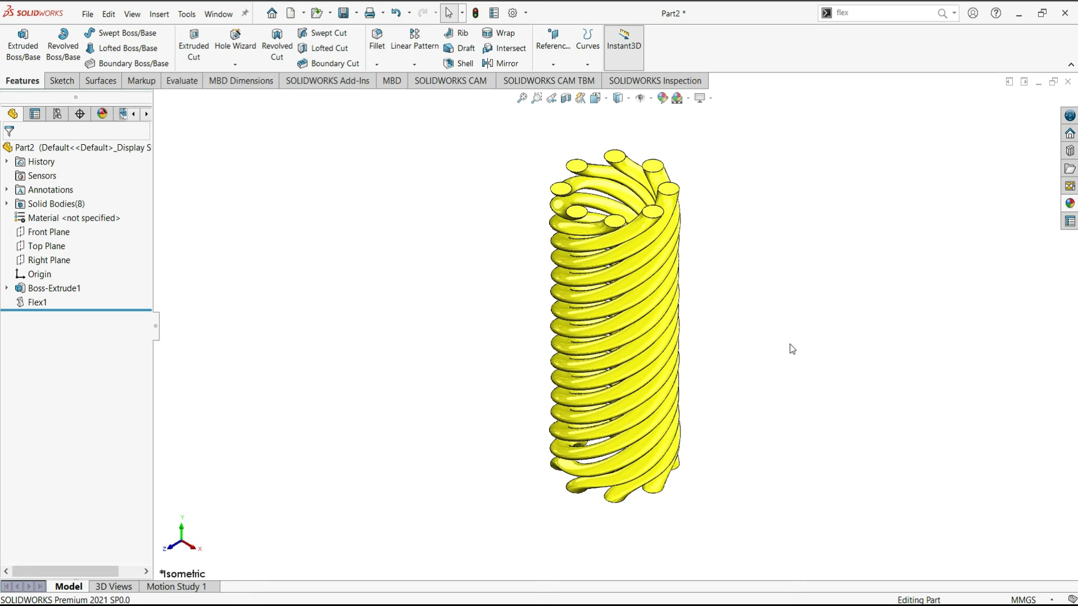
right_click(767, 344)
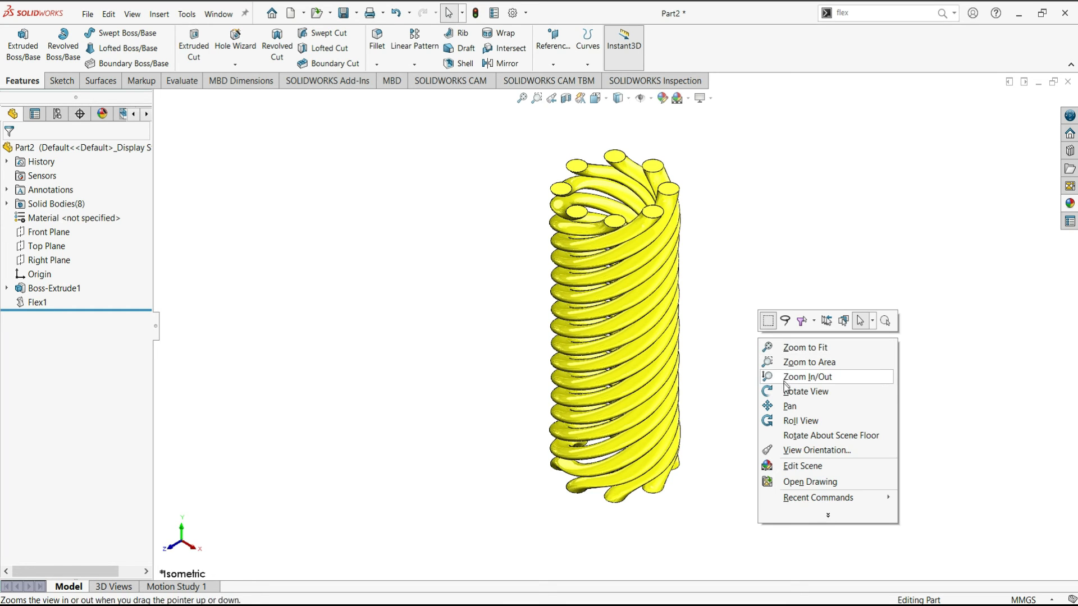
click(758, 379)
mouse_move(759, 377)
mouse_down()
mouse_move(786, 433)
mouse_move(775, 473)
mouse_move(801, 447)
mouse_move(823, 361)
mouse_move(782, 301)
mouse_move(707, 316)
mouse_move(662, 356)
mouse_move(618, 337)
mouse_move(587, 287)
mouse_move(696, 390)
mouse_move(777, 385)
mouse_move(775, 371)
mouse_move(754, 365)
mouse_up()
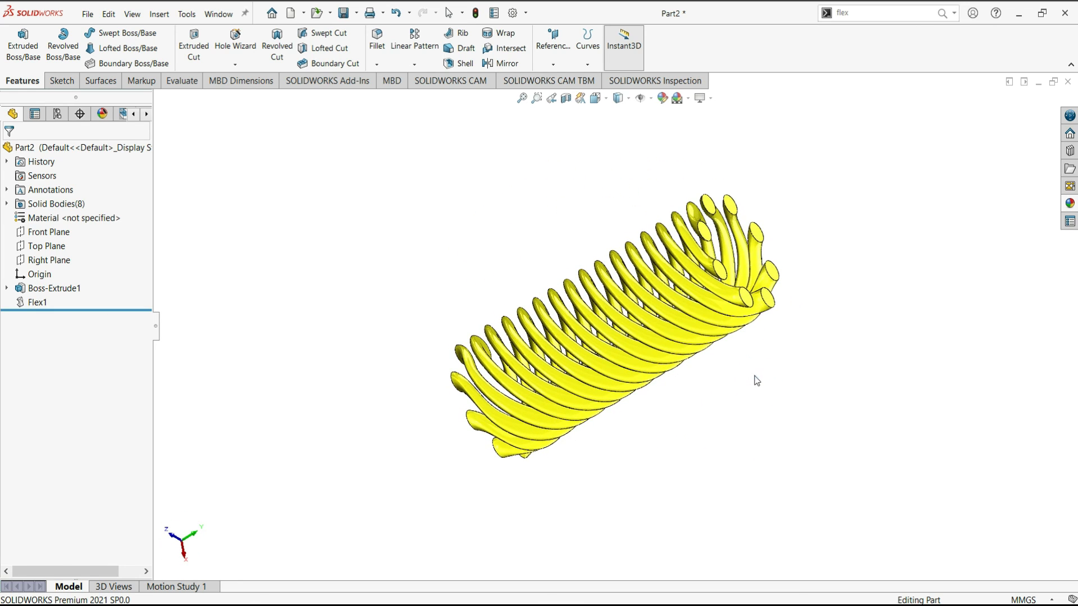